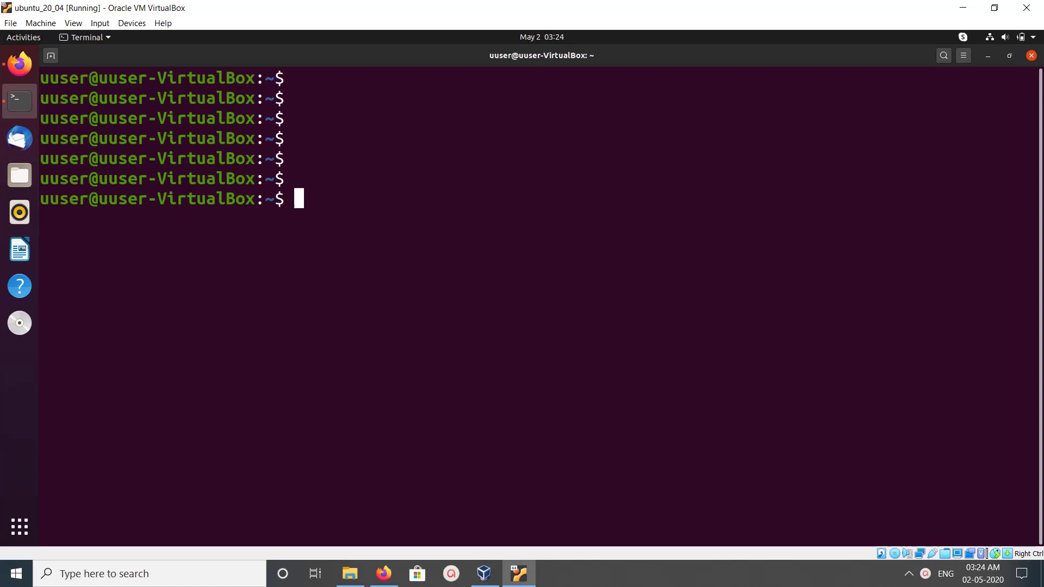
Launch Ubuntu Software from the app grid and search the store for 'android studio'.
left_click(20, 526)
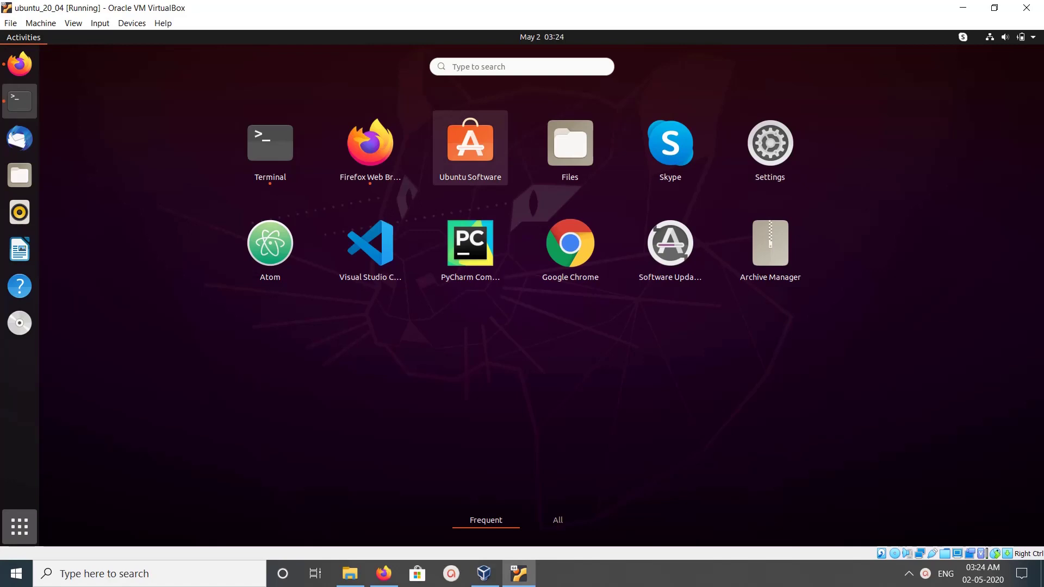
left_click(470, 147)
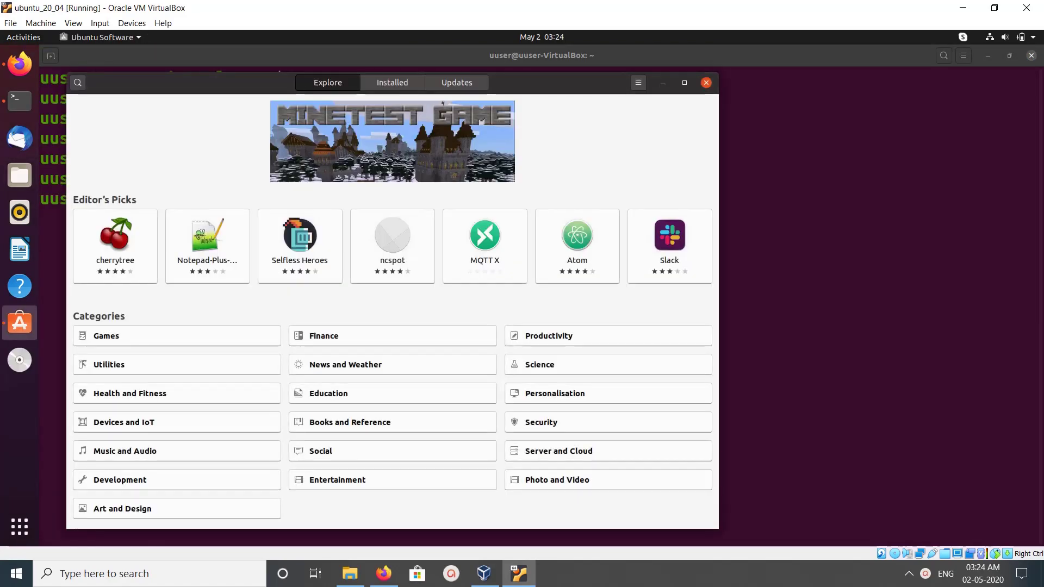
key("ctrl+f")
type("andr")
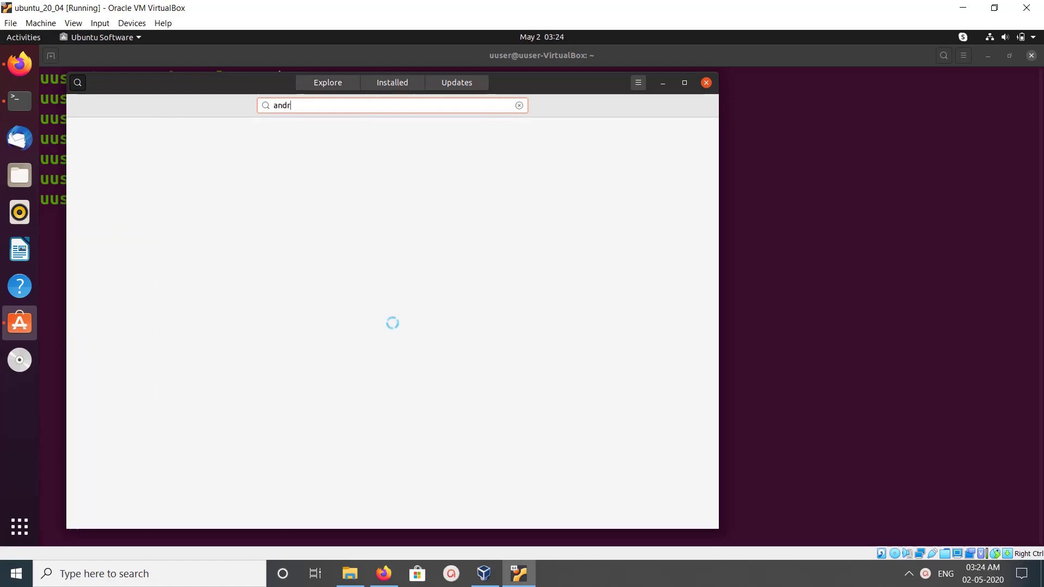
type("oid studio")
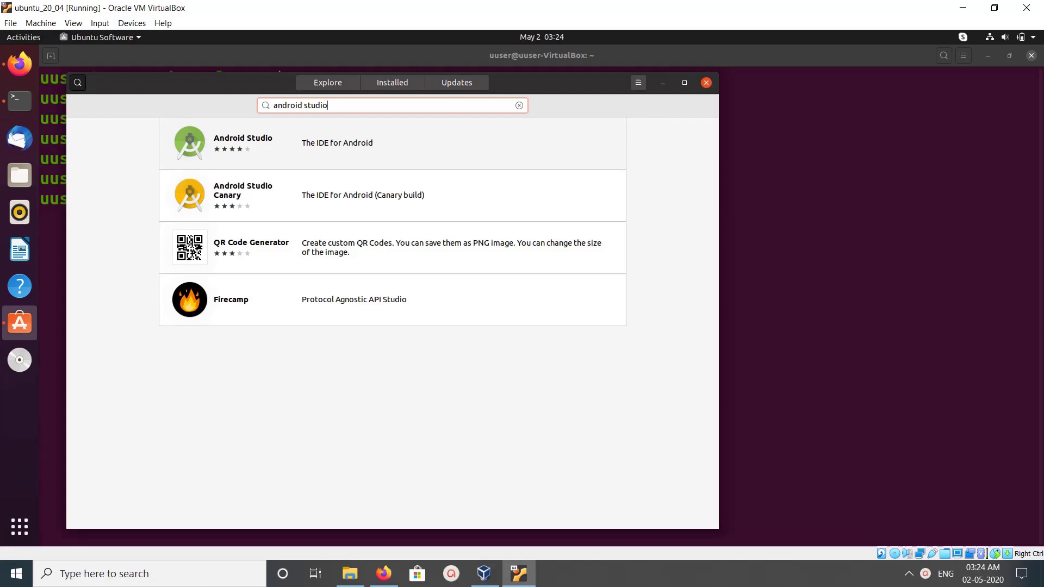
Review Android Studio's version, licence and download size on its details page, then quit the store.
left_click(243, 143)
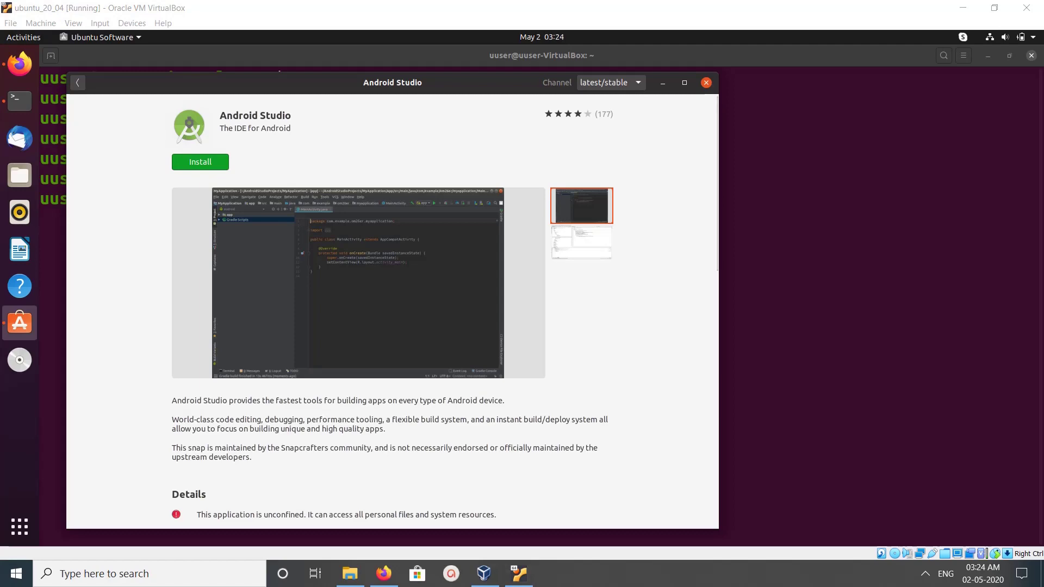
scroll(391, 310, "down", 5)
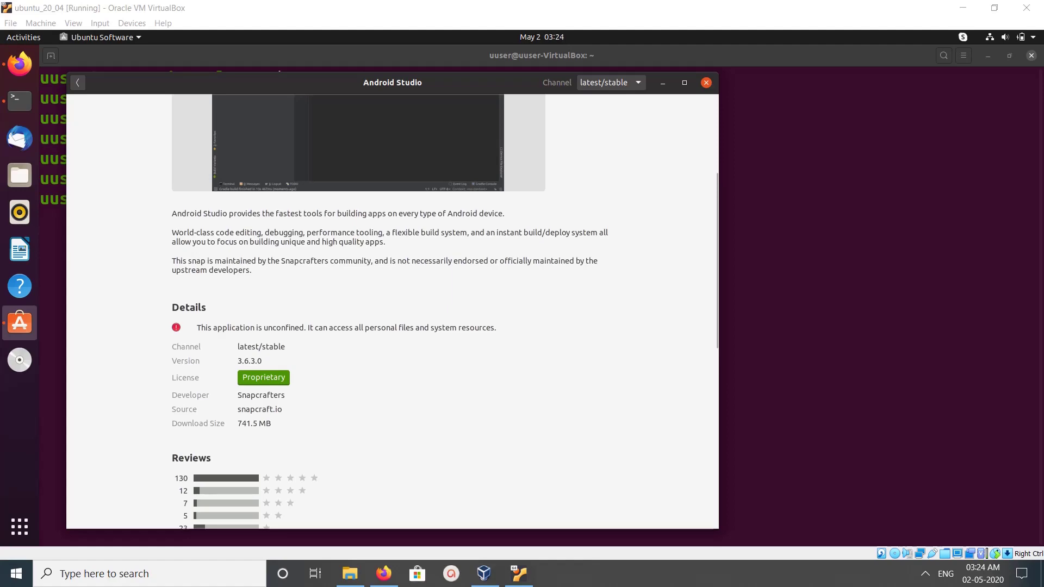
scroll(391, 310, "up", 5)
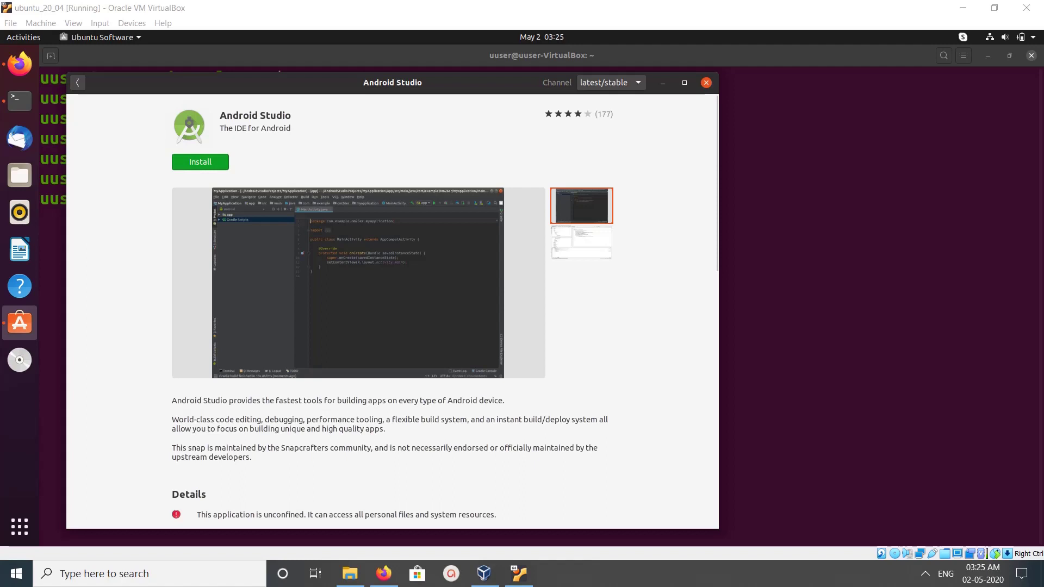
key("ctrl+q")
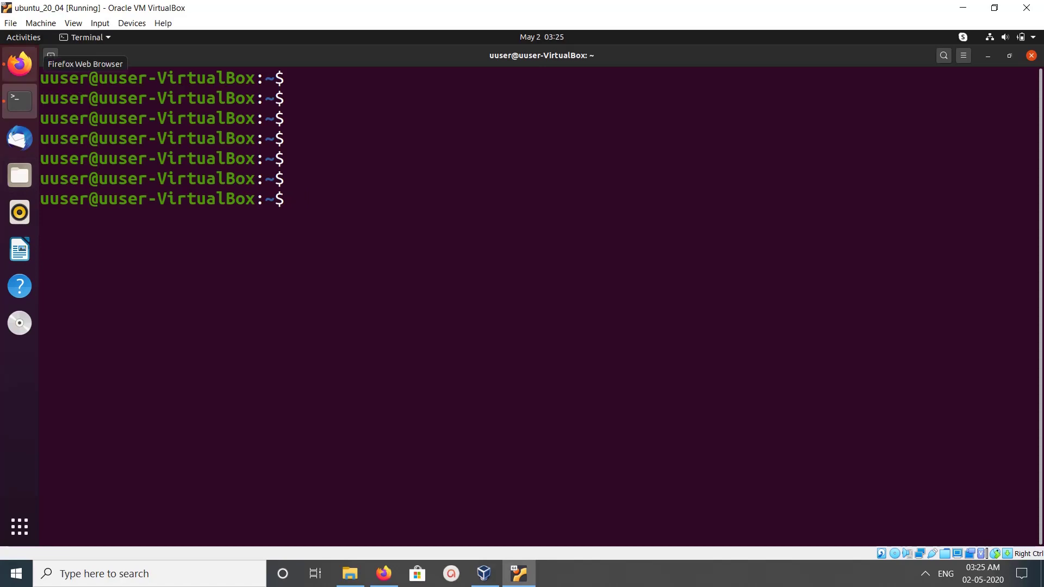
Show the Firefox download page and the 810.1 MB android-studio tarball in Downloads list view.
left_click(20, 64)
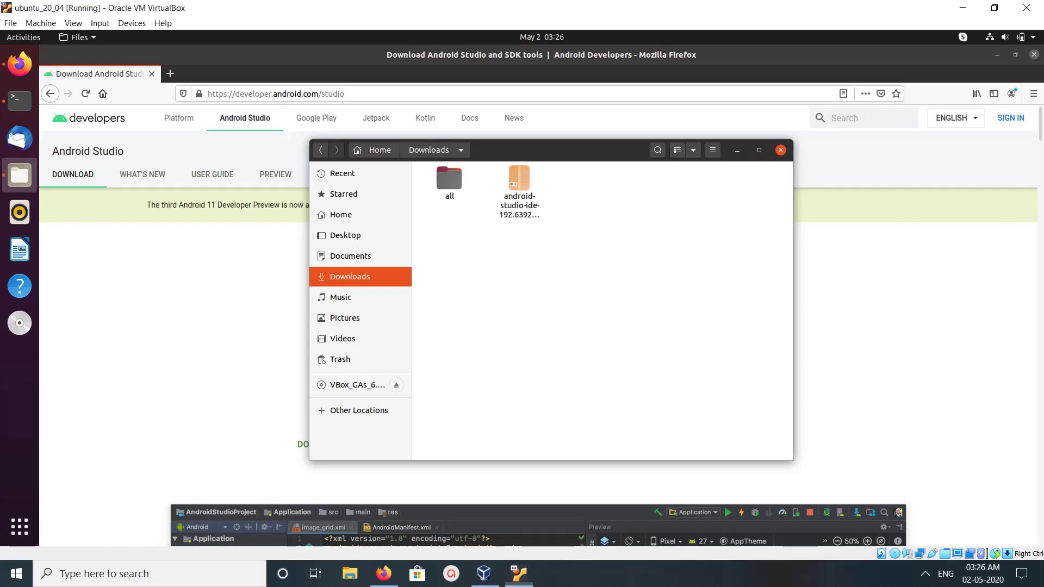
key("ctrl+1")
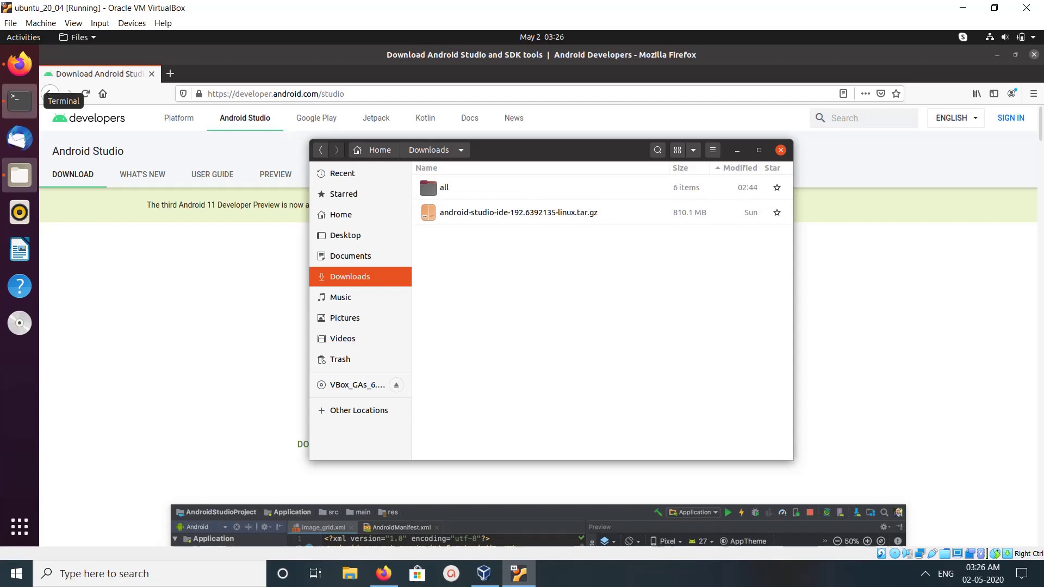
left_click(20, 100)
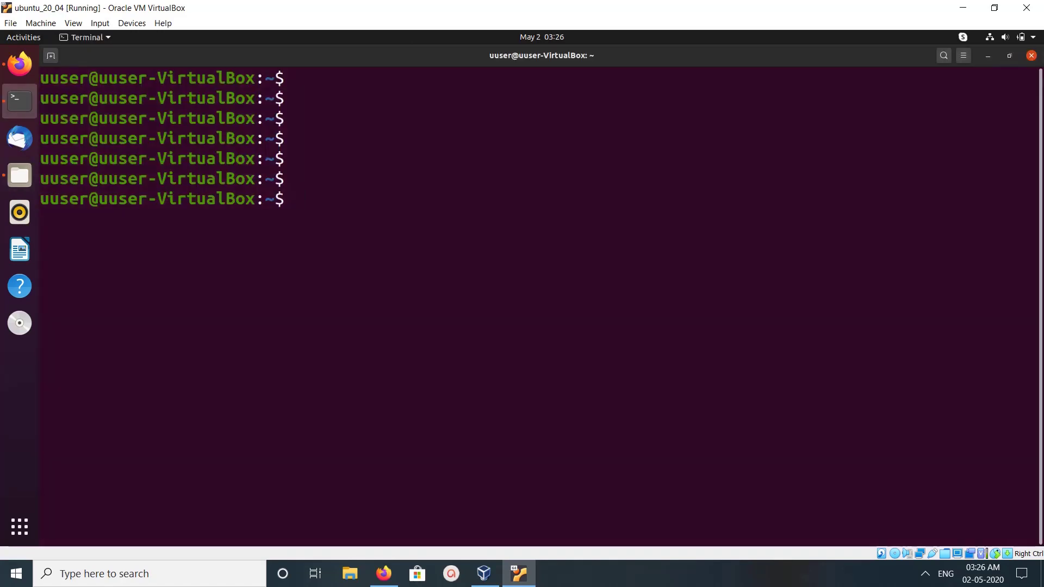
Change into ~/Downloads and list its files.
key("Return")
key("Return")
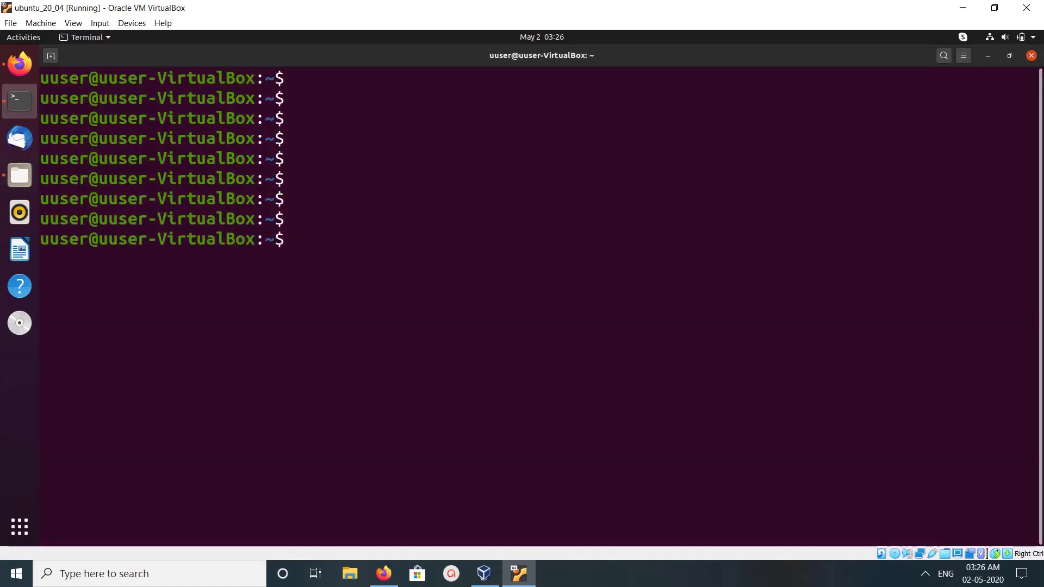
type("cd ~/Dow")
key("Tab")
key("Return")
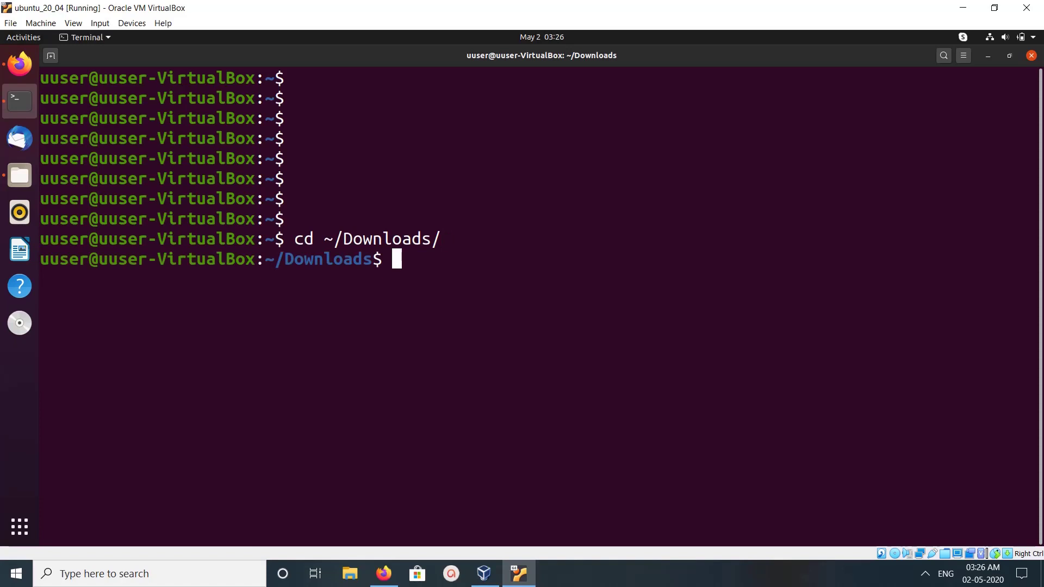
type("lls")
key("BackSpace")
key("BackSpace")
type("s")
key("Return")
key("Return")
key("Return")
key("Return")
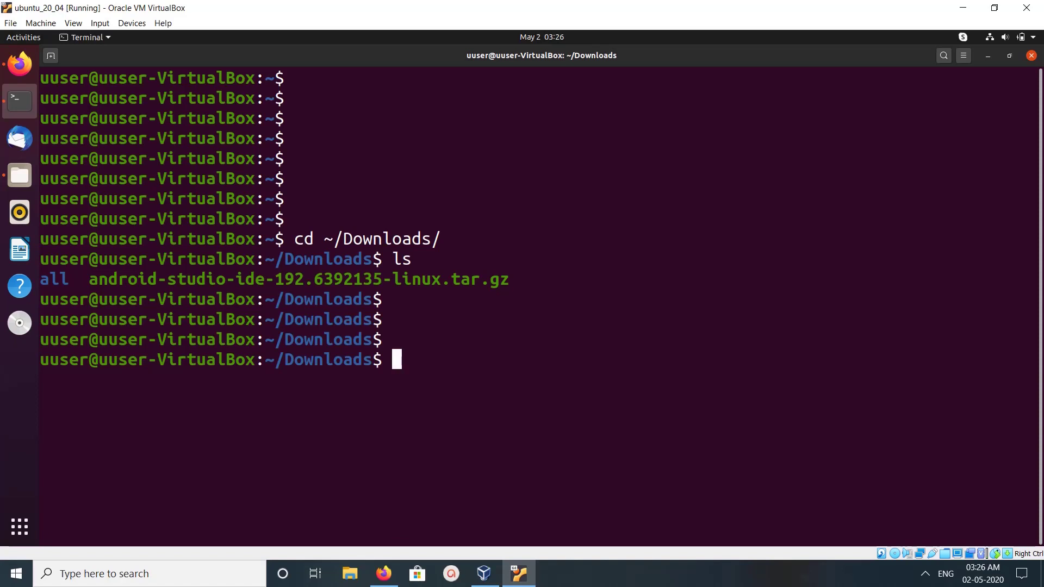
Enter the command tar -xzf android-studio-ide-192.6392135-linux.tar.gz without running it.
type("tas -")
key("BackSpace")
key("BackSpace")
key("BackSpace")
type("r -xzf a")
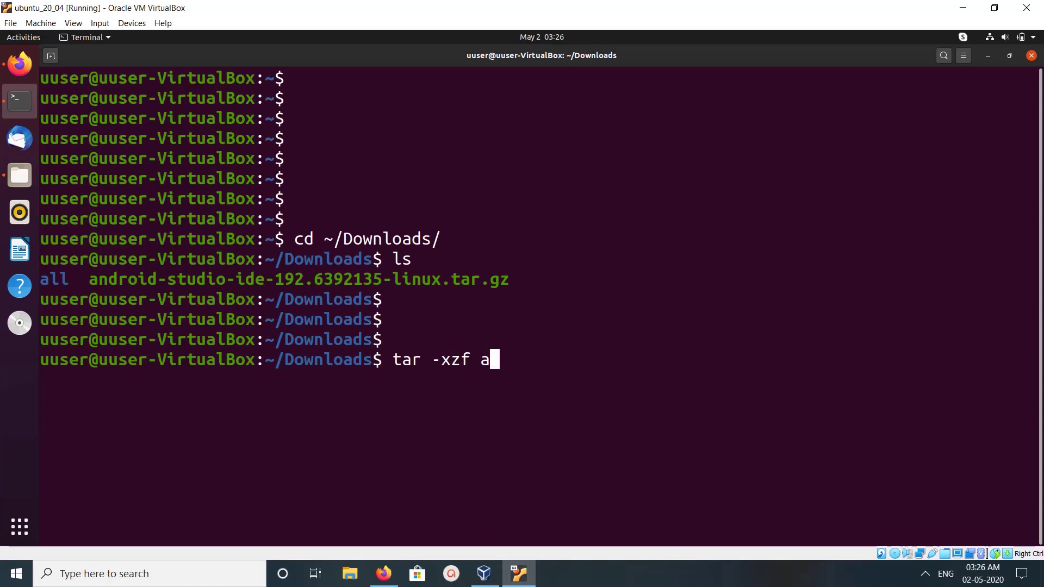
type("n")
key("Tab")
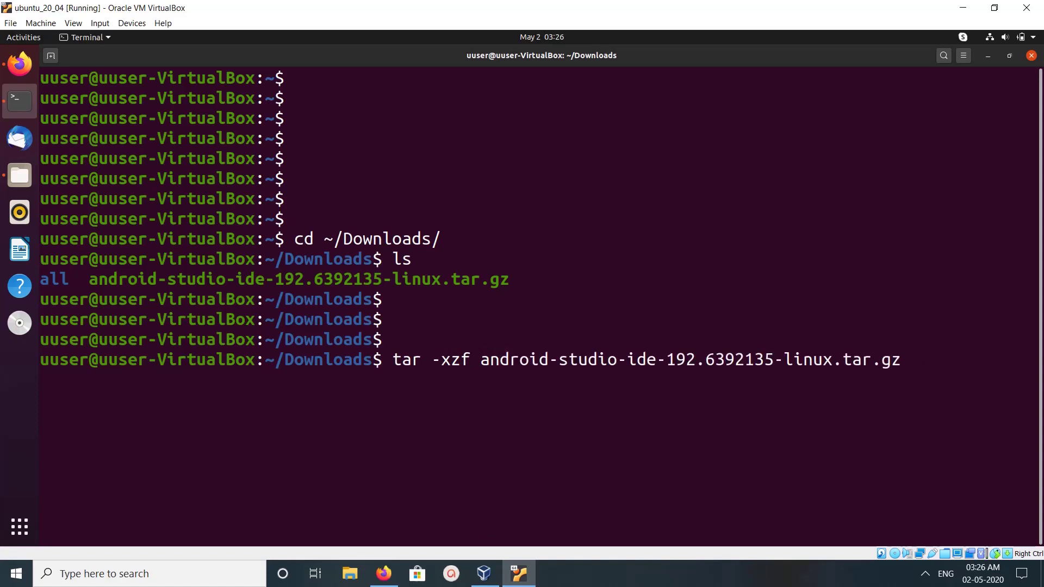
Check the tar.gz archive's Extract options in the Files Downloads folder, then dismiss them.
left_click(20, 175)
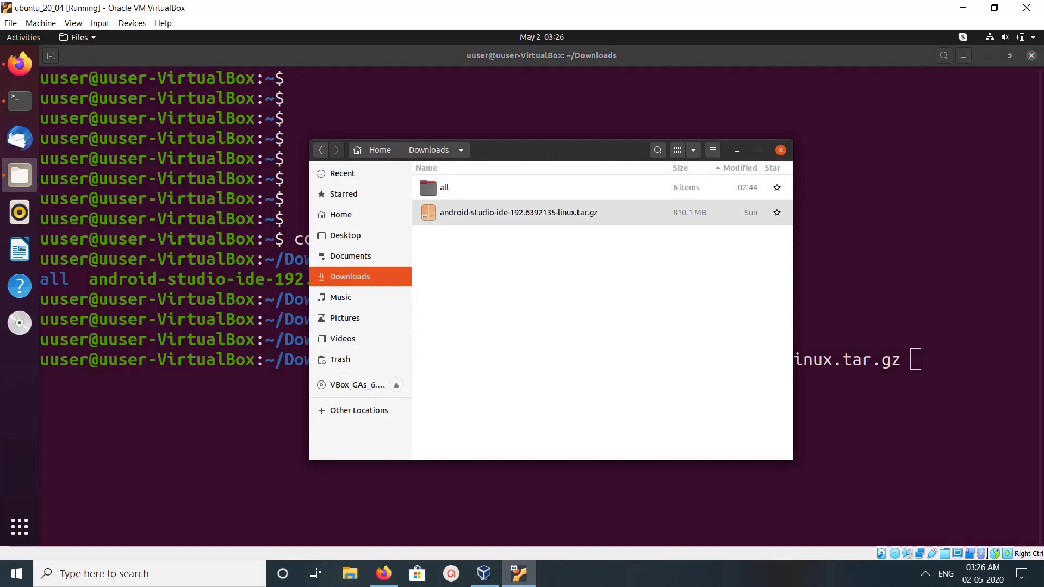
right_click(539, 212)
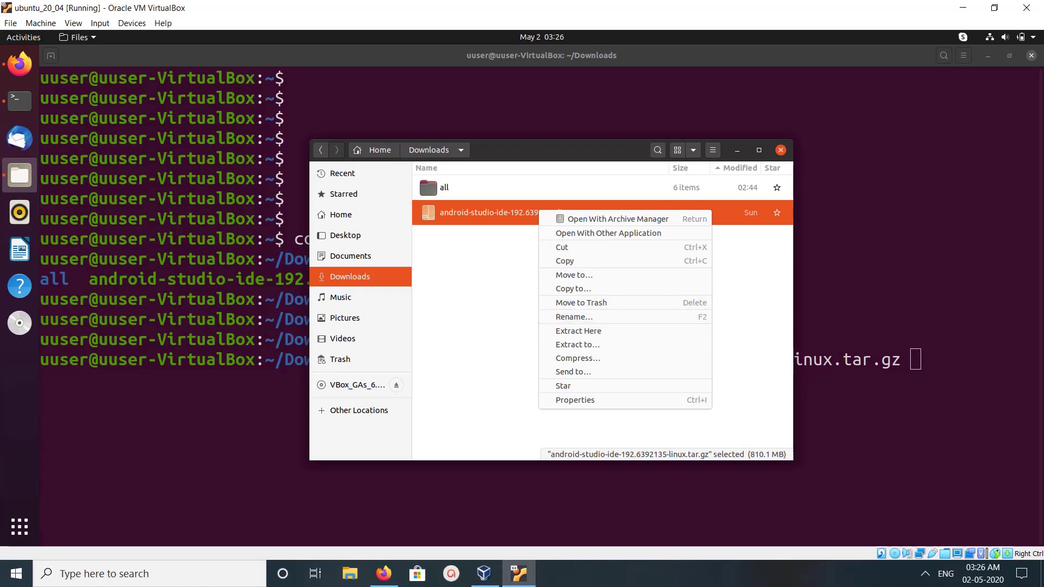
key("Escape")
Extract the Android Studio archive and list the Downloads folder.
key("alt+Tab")
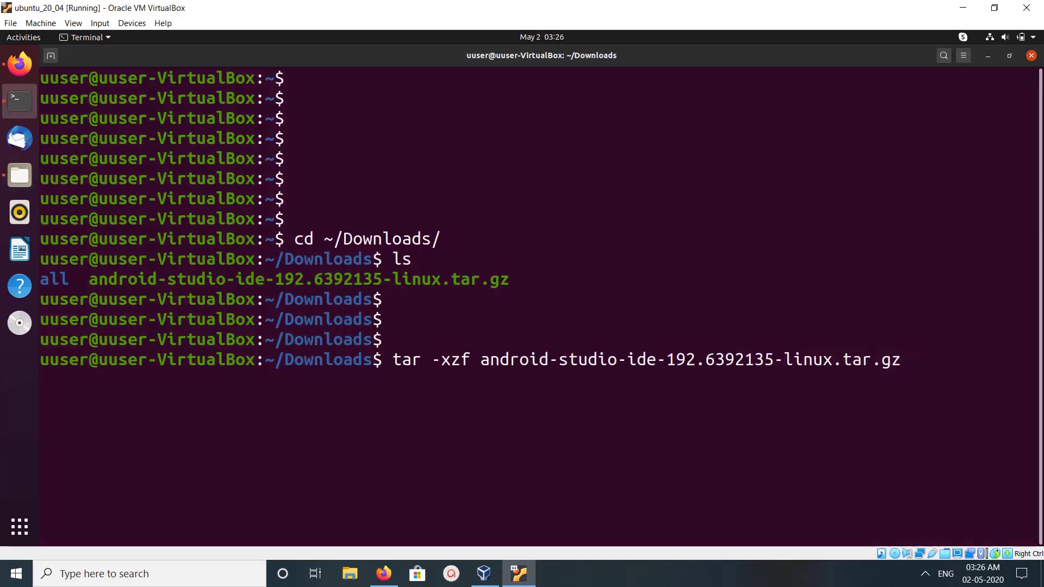
key("Return")
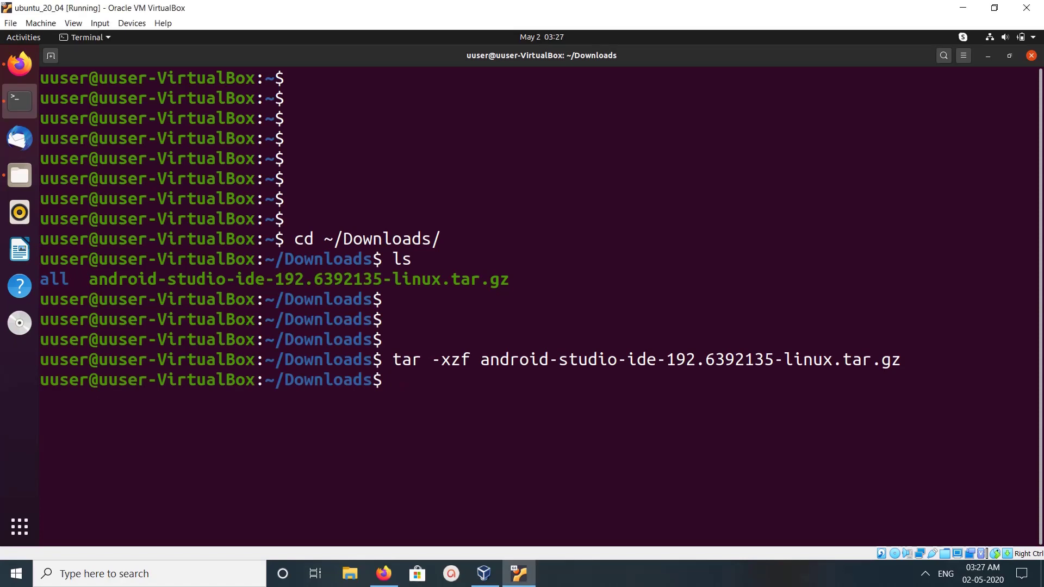
key("Return")
type("ls")
key("Return")
key("Return")
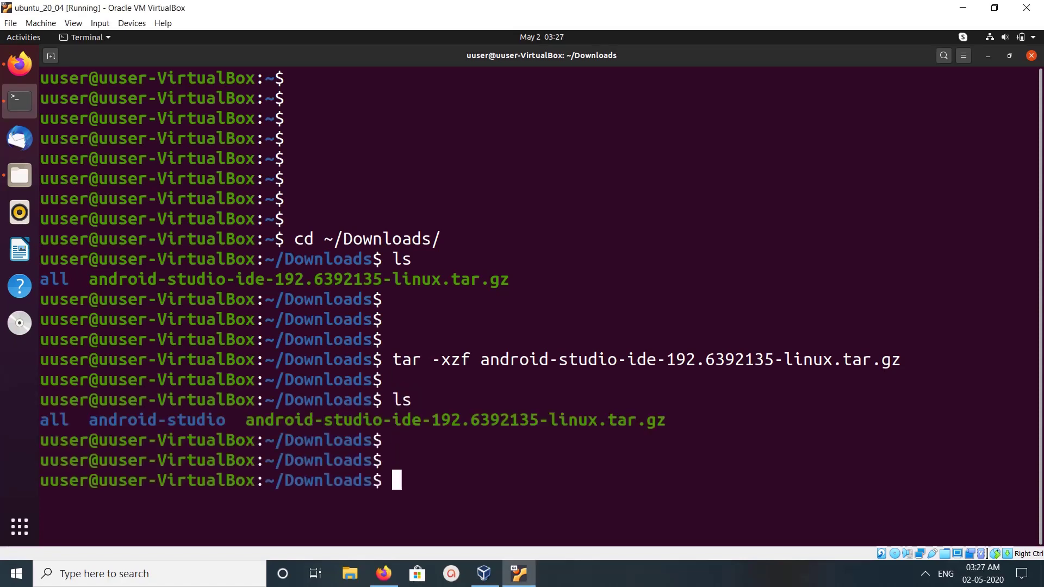
Enter the android-studio folder and list its contents.
type("cd a")
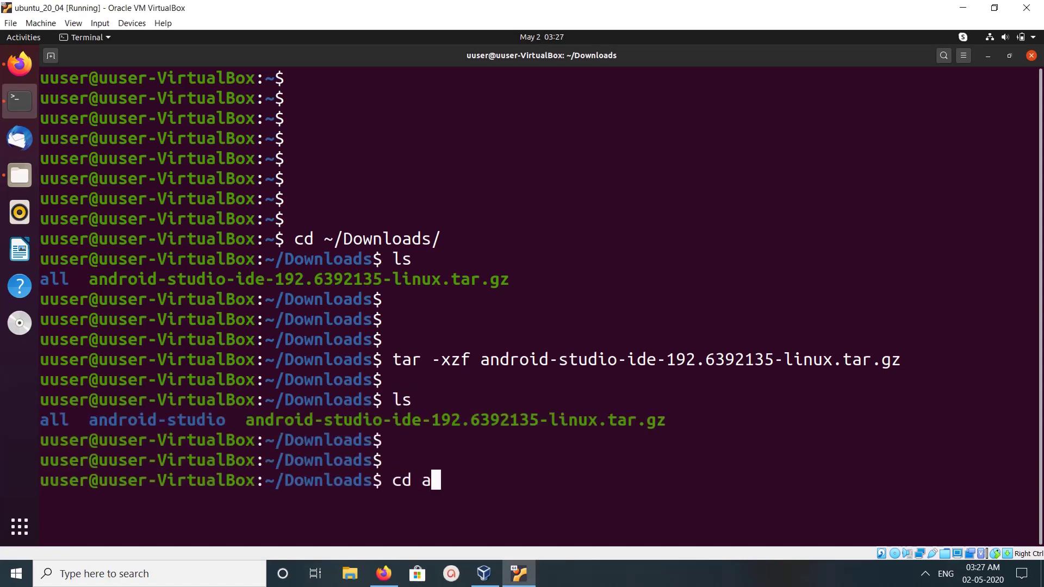
type("n")
key("Tab")
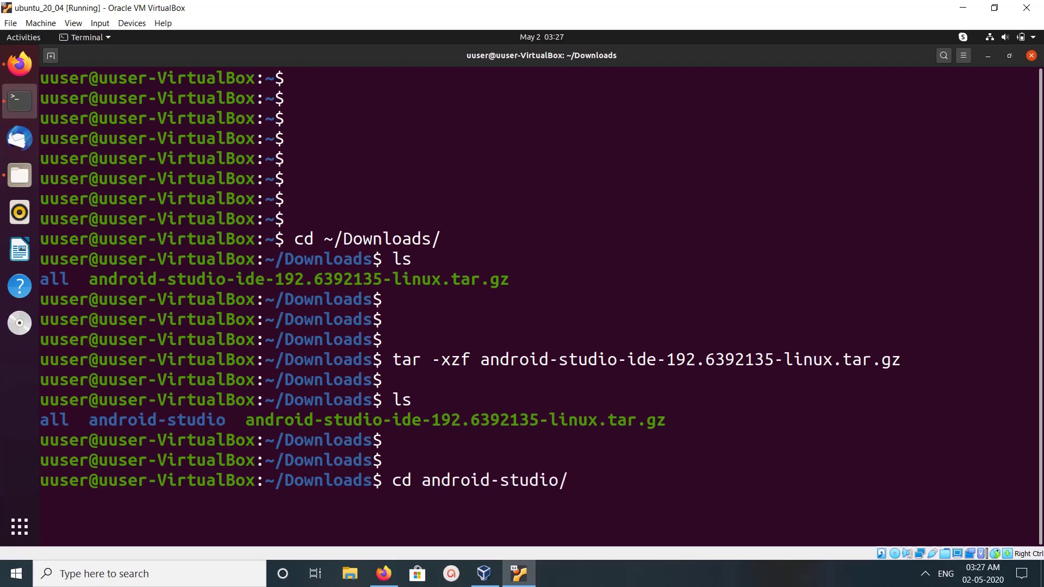
key("Return")
key("Return")
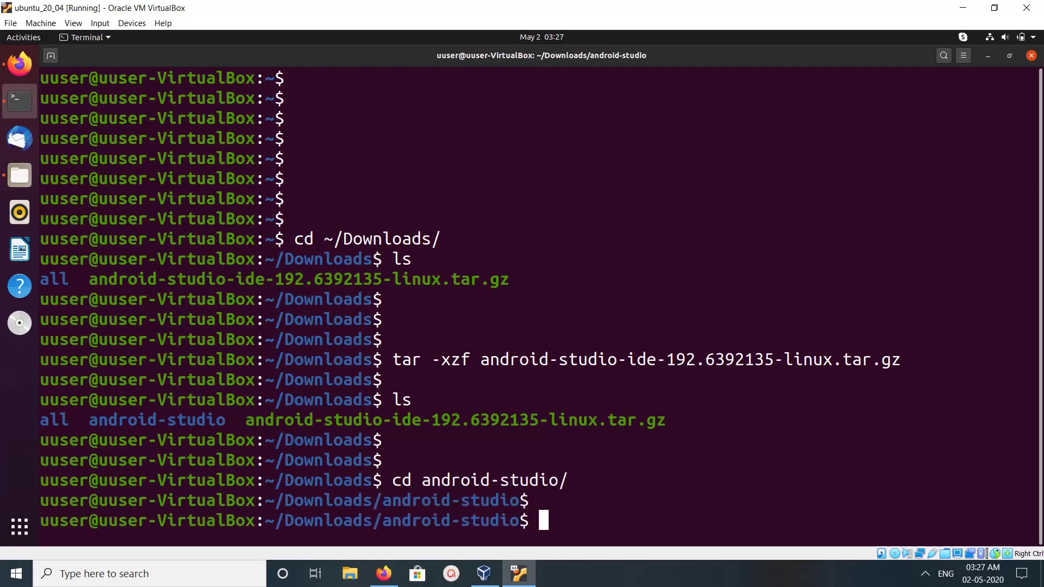
key("Return")
key("Return")
type("ls")
key("Return")
key("Return")
key("Return")
key("Return")
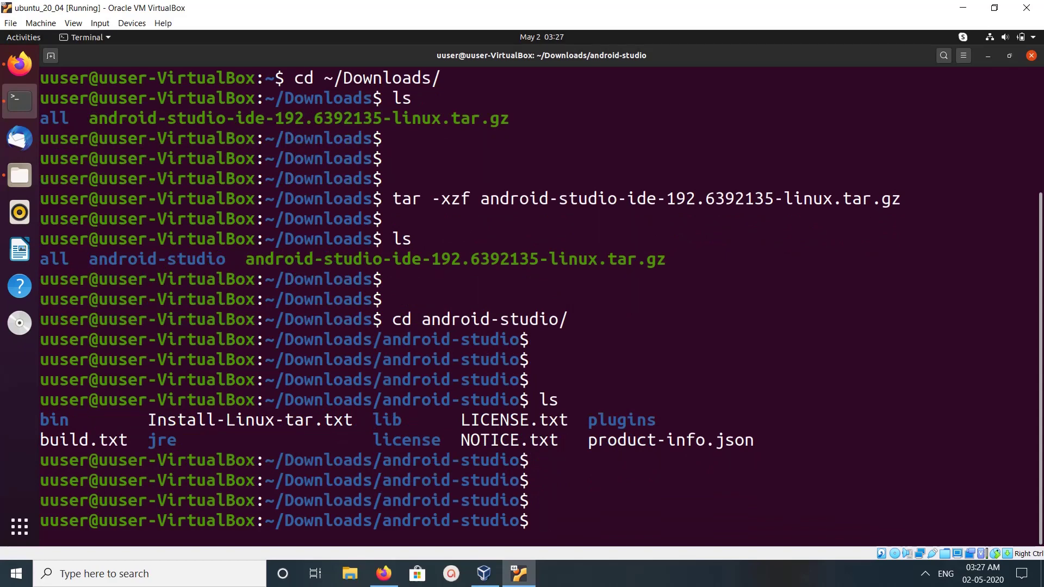
Move into the bin folder, list it, and enter ./studio.sh at the prompt.
type("cd b")
key("Tab")
key("Return")
key("Return")
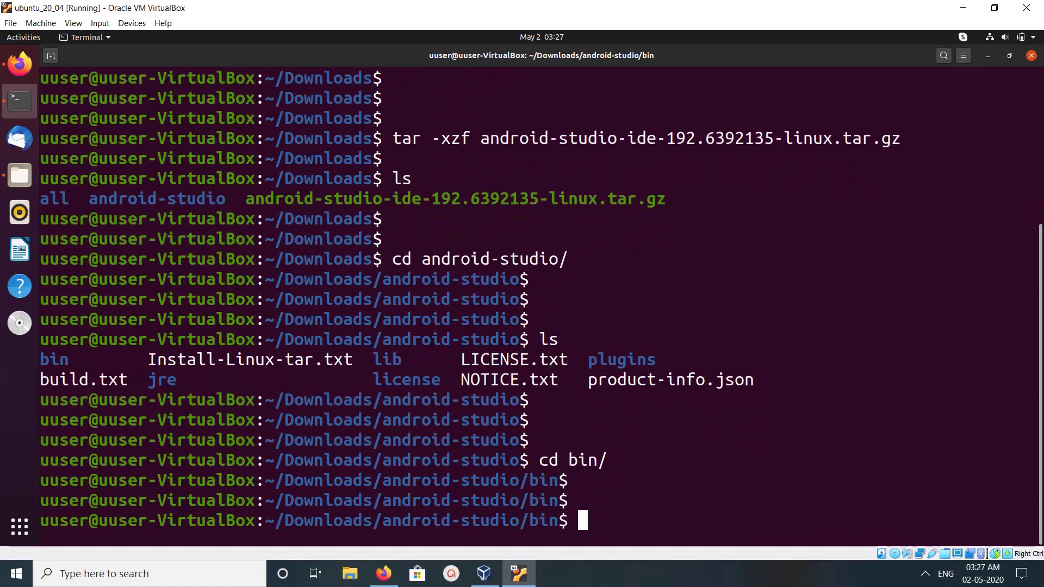
type("ls")
key("Return")
key("Return")
key("Return")
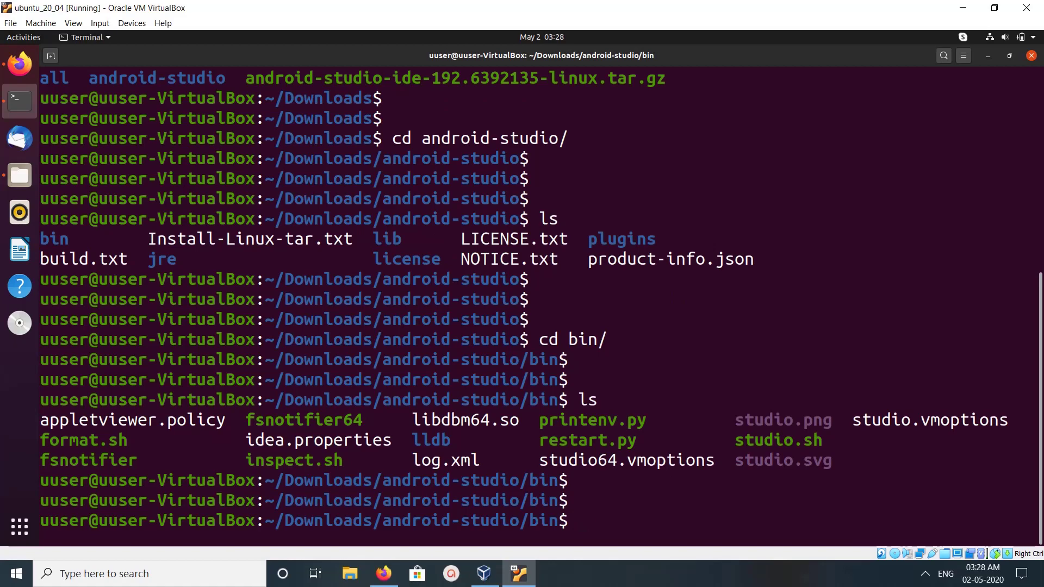
left_click_drag(823, 440, 735, 440)
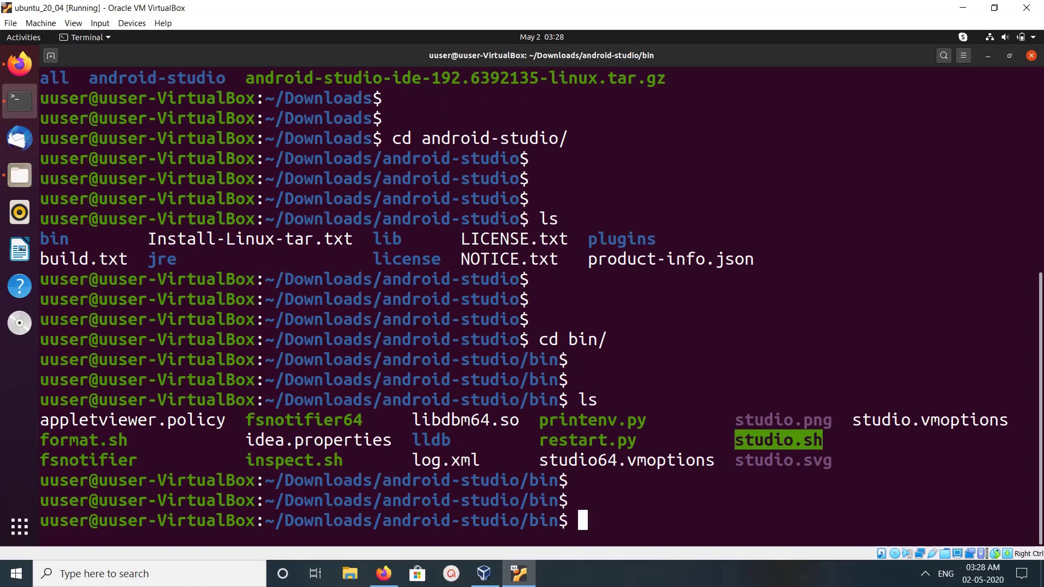
left_click(735, 440)
type("./")
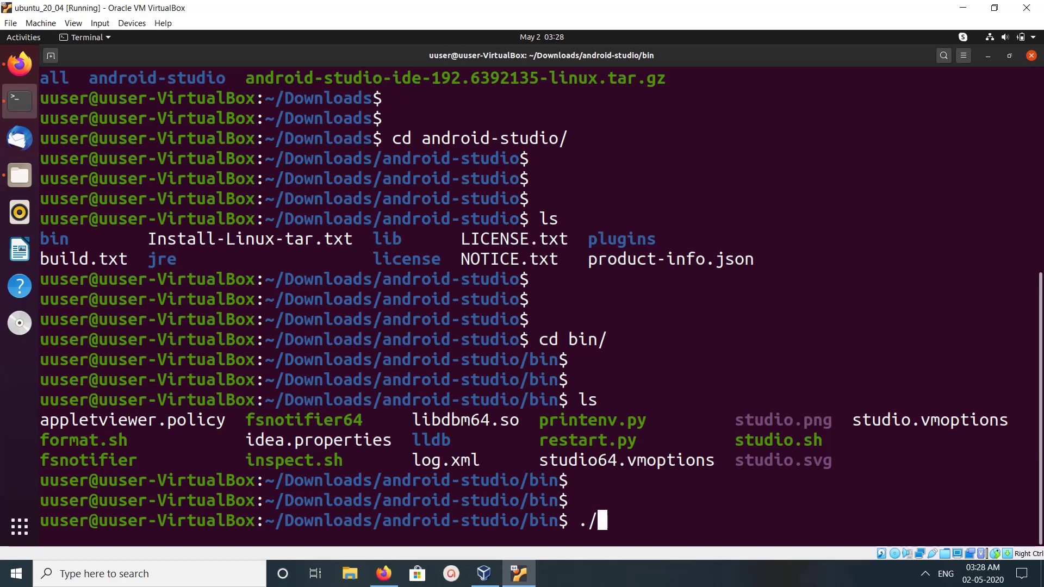
type("s")
key("Tab")
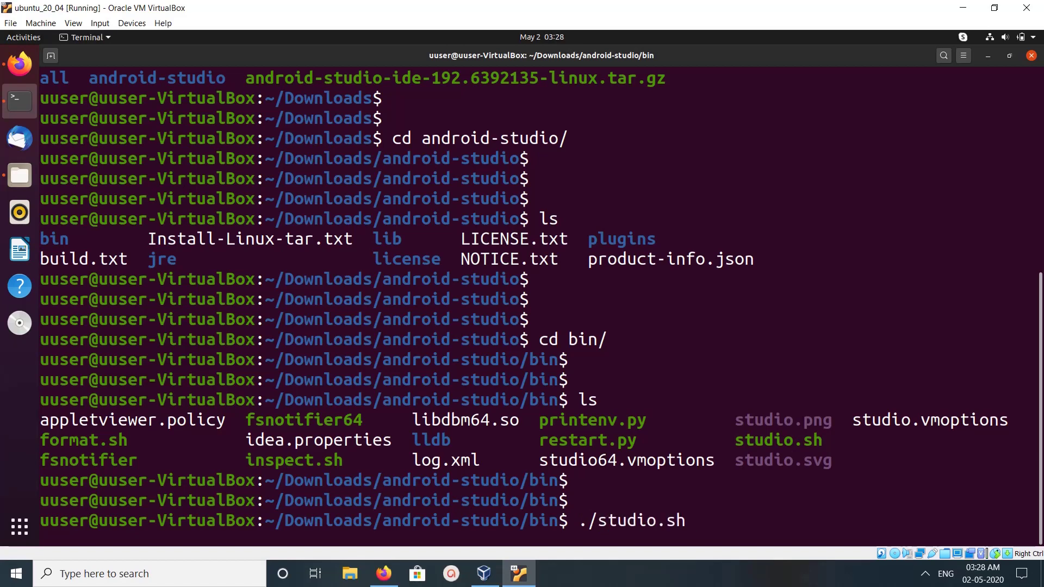
Launch Android Studio via studio.sh, importing no settings and declining to send usage statistics.
key("Return")
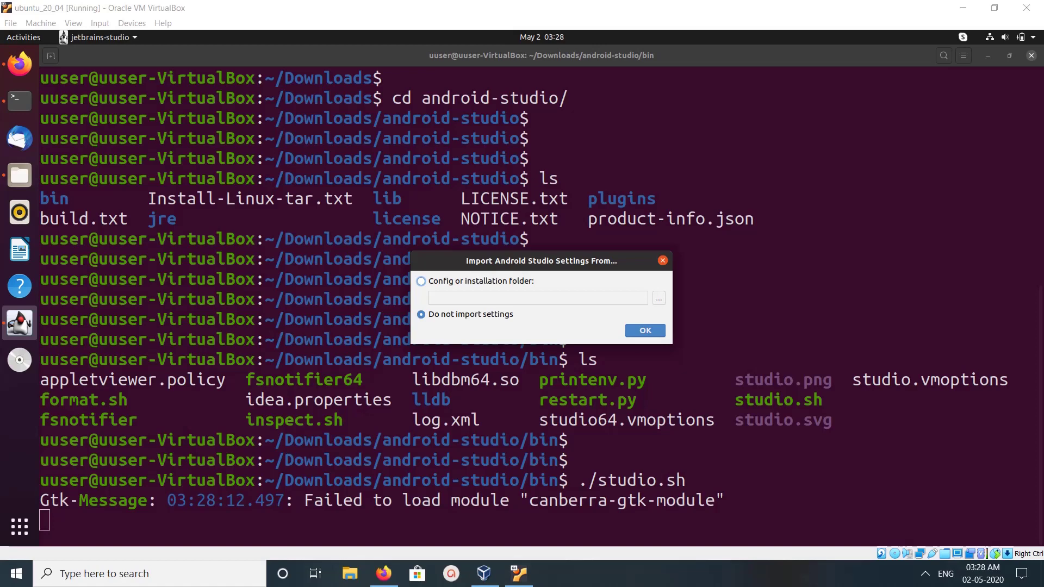
key("Escape")
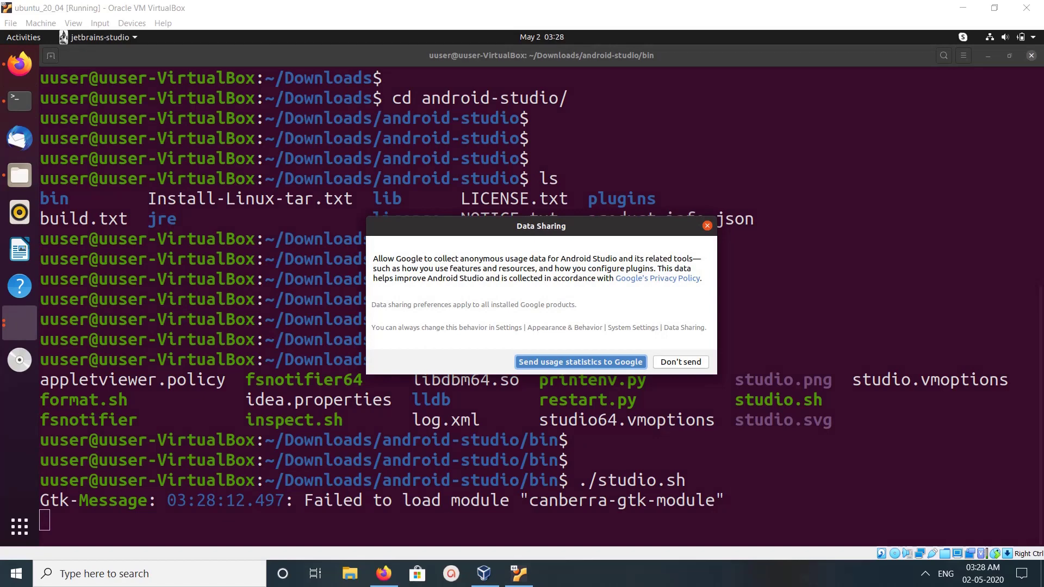
key("Tab")
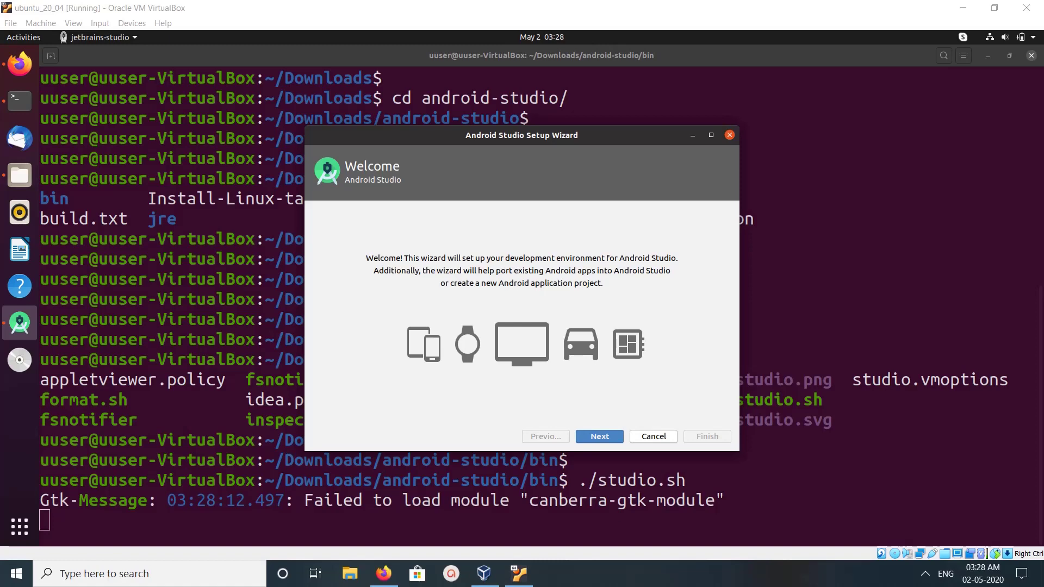
Accept the Standard install type, Light theme and listed SDK components, then finish to start downloading.
key("Return")
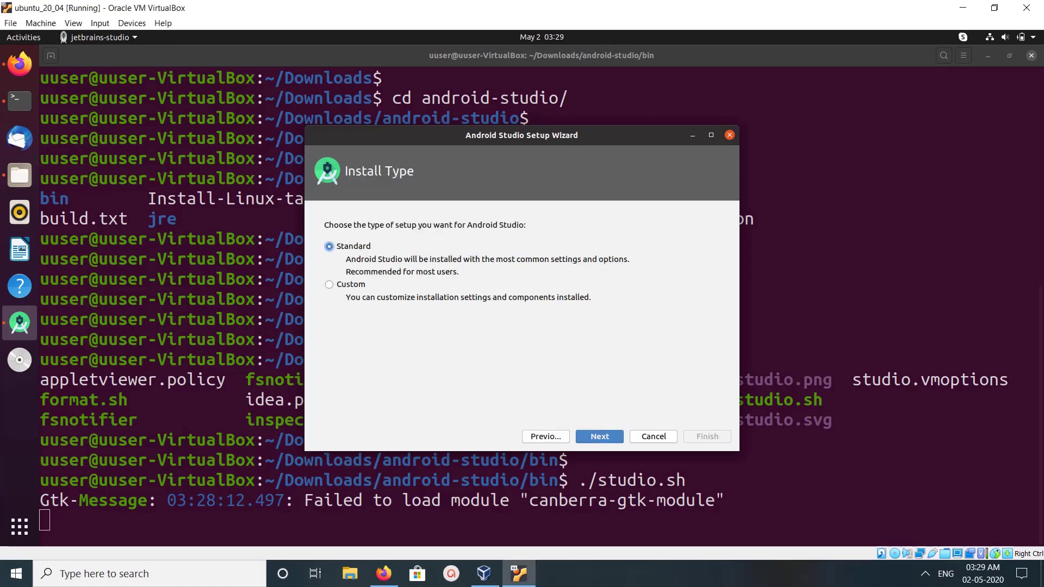
key("Return")
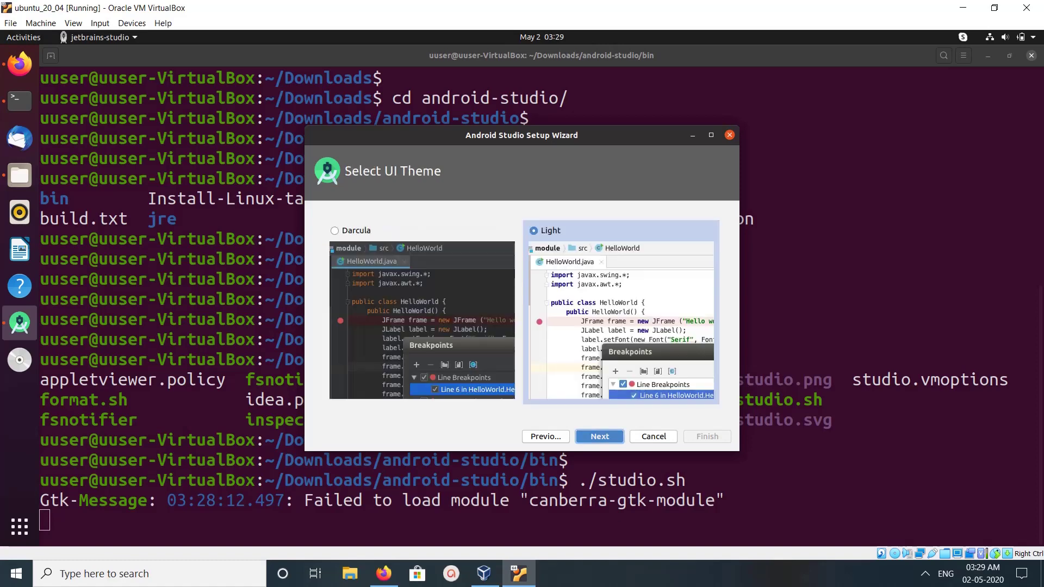
key("Return")
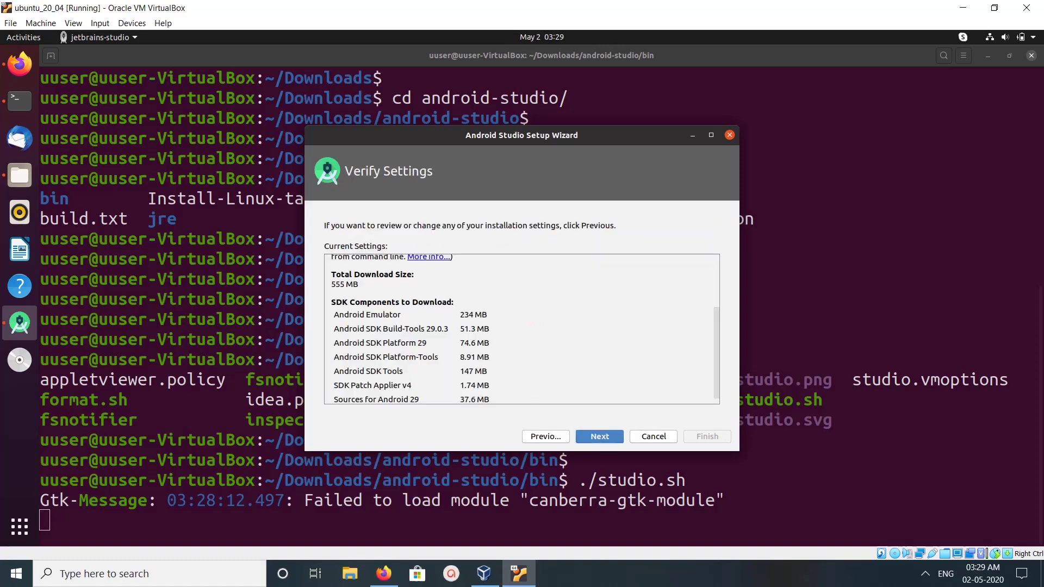
key("Return")
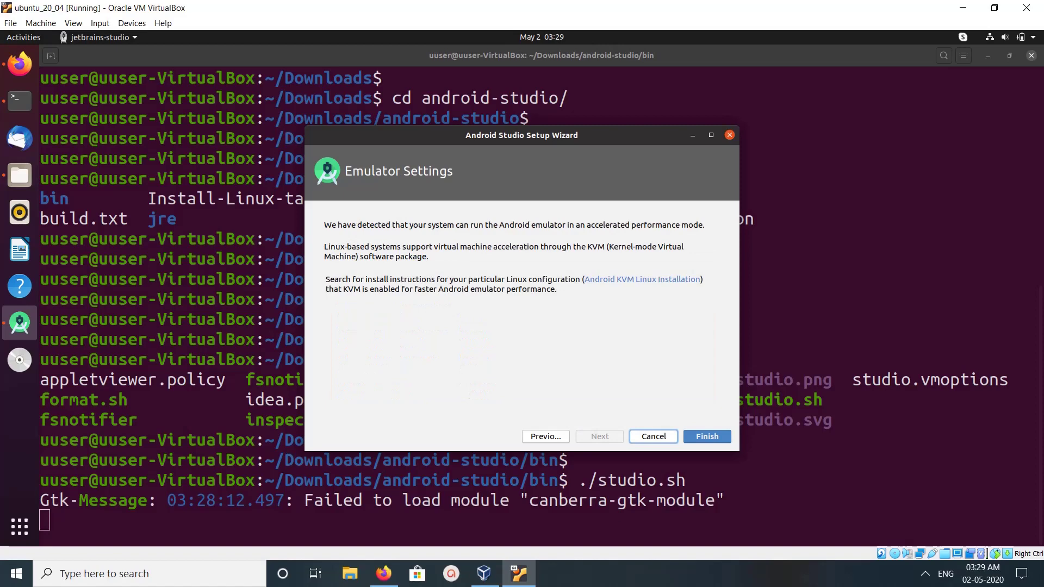
key("Return")
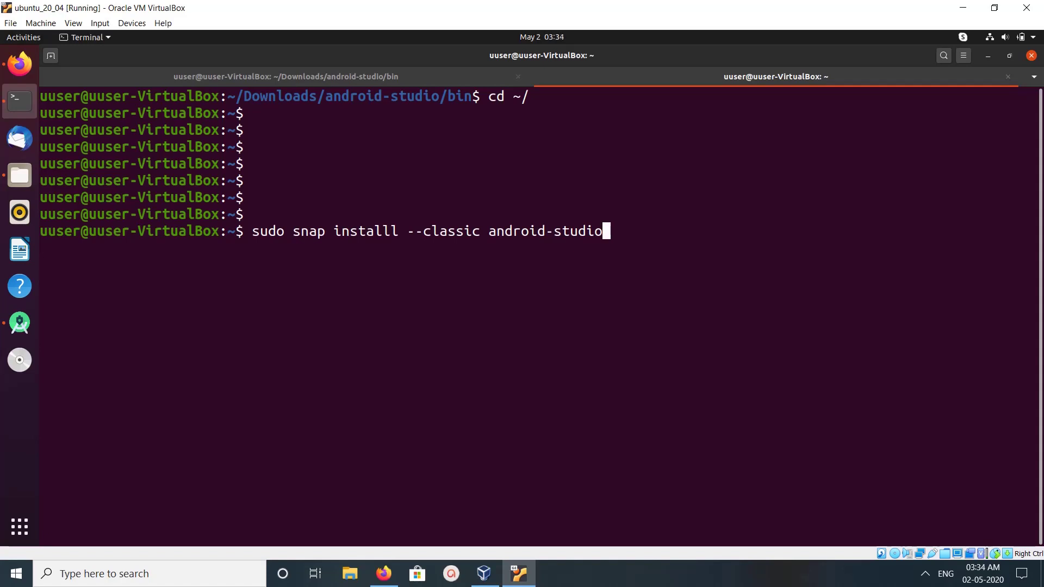
Raise the downloading Android Studio Setup Wizard from the dock, then minimize it again.
double_click(308, 231)
left_click(308, 231)
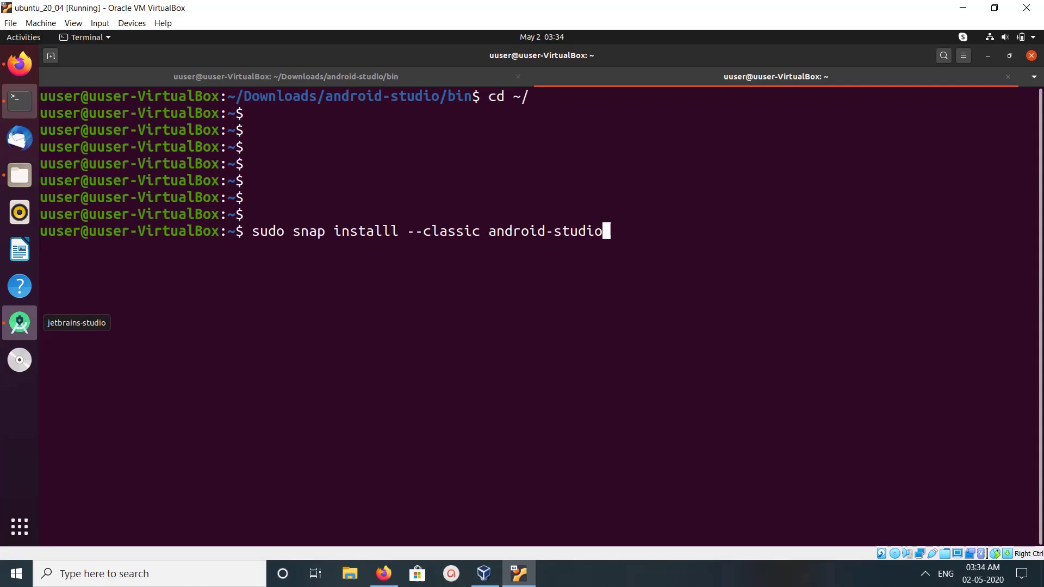
left_click(19, 323)
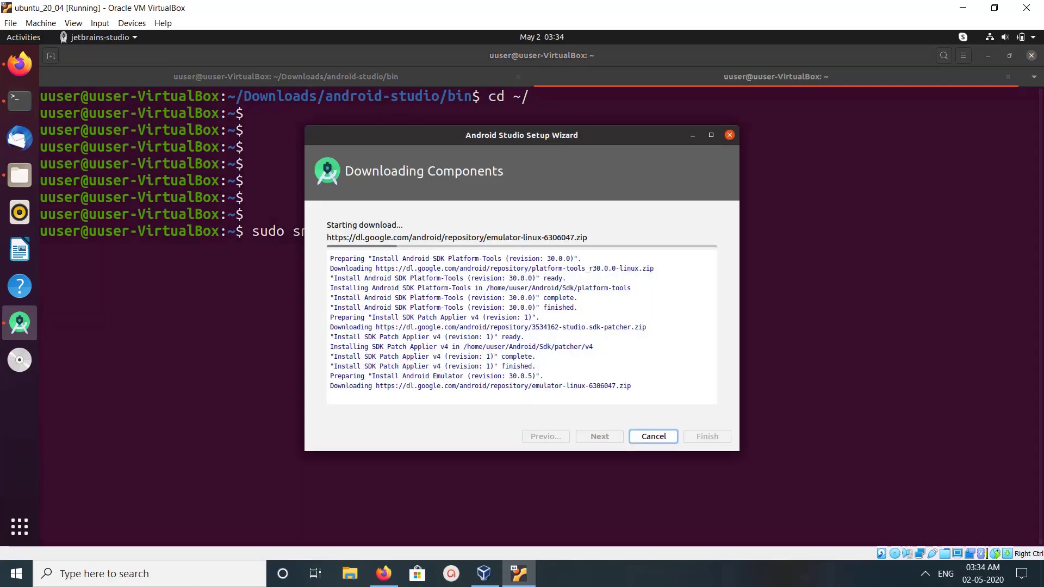
left_click(20, 323)
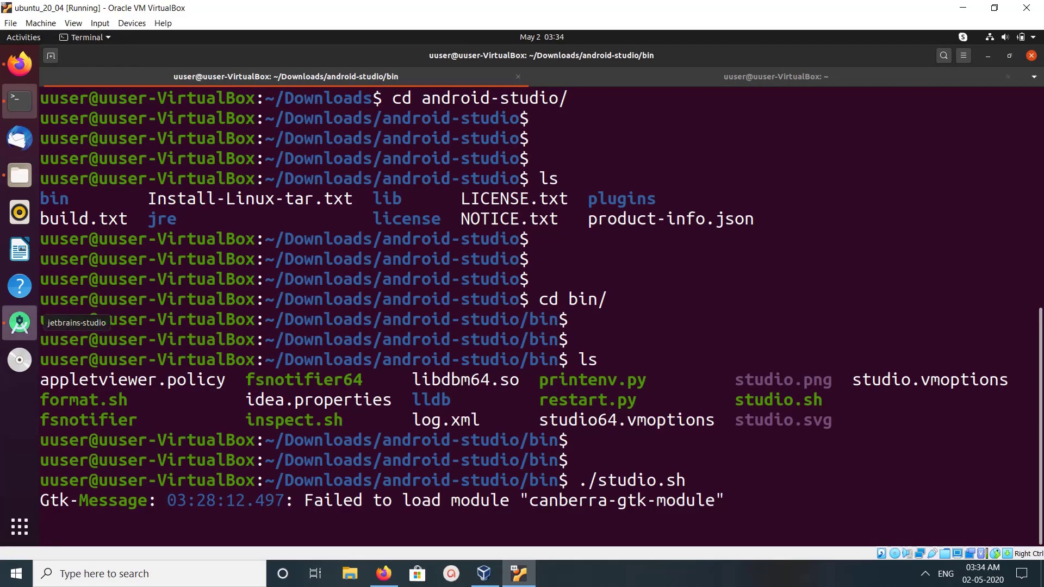